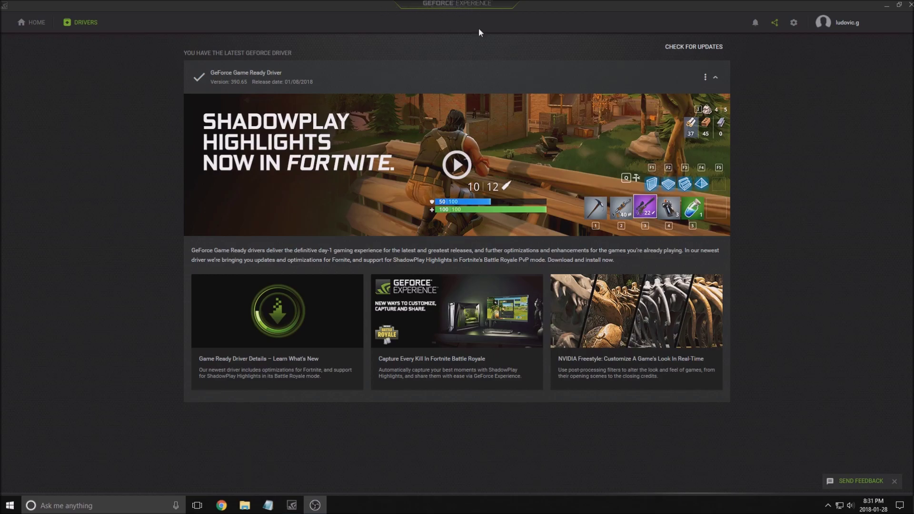
# Open the in-game overlay settings and check the login status of the connected streaming and social accounts.
pyautogui.click(775, 24)
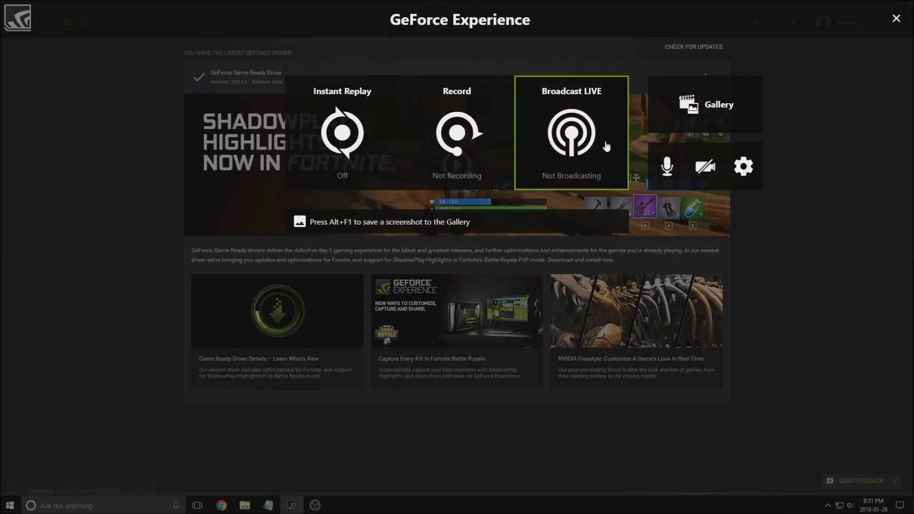
pyautogui.click(736, 173)
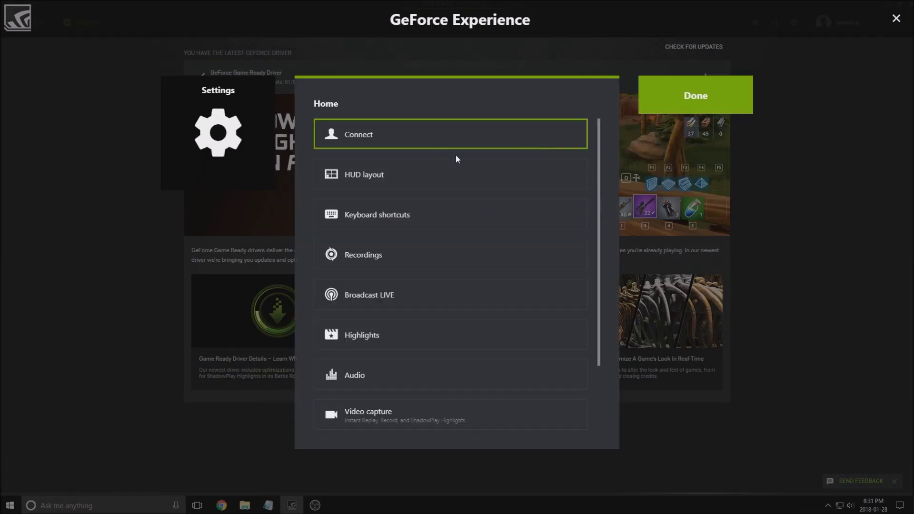
pyautogui.click(381, 141)
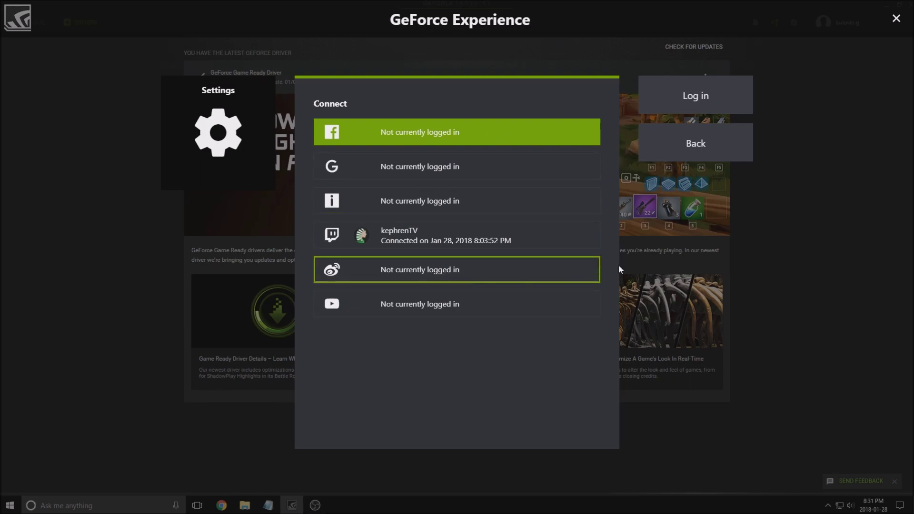
pyautogui.click(673, 149)
# Check the folders used for temporary files and videos in the Recordings settings.
pyautogui.scroll(-1, 507, 176)
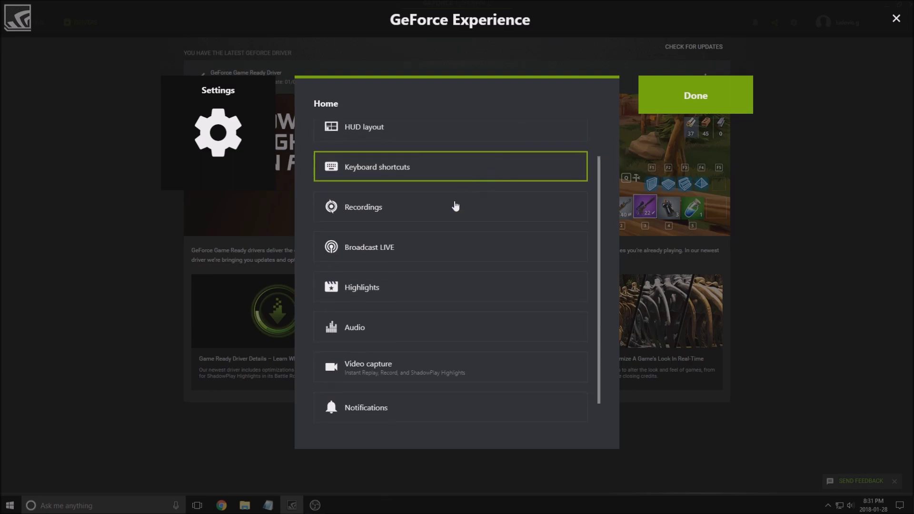
pyautogui.click(406, 208)
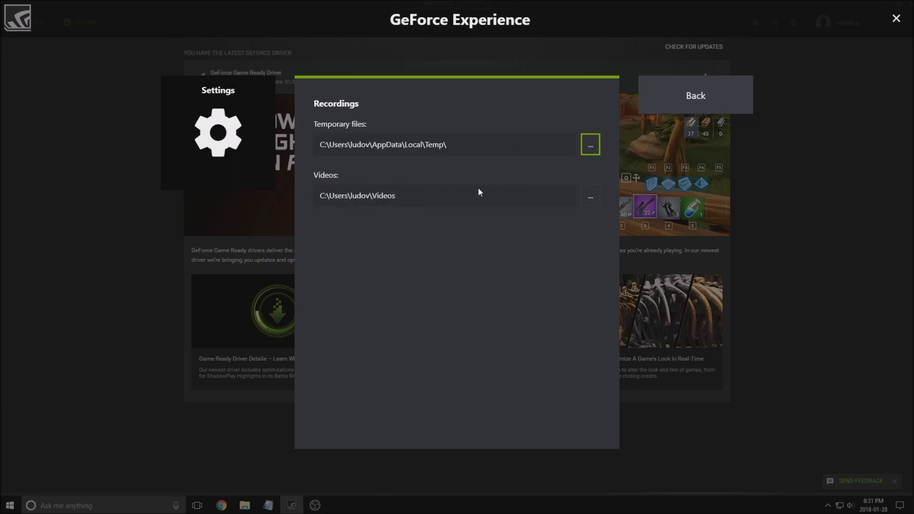
pyautogui.click(689, 102)
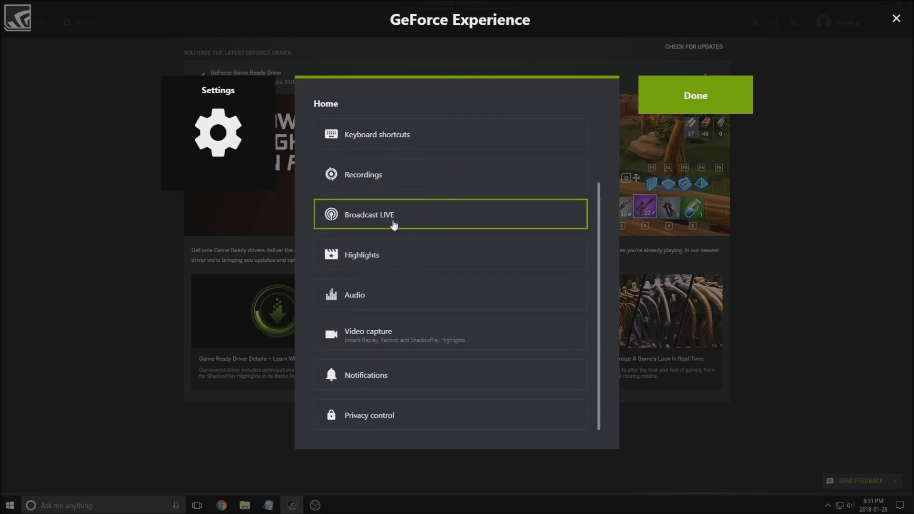
# Review the Broadcast LIVE settings, including destination, quality, resolution, frame rate, bit rate, custom overlays and Twitch ingest server.
pyautogui.click(390, 221)
pyautogui.moveTo(598, 139)
pyautogui.mouseDown()
pyautogui.moveTo(597, 207)
pyautogui.moveTo(588, 127)
pyautogui.mouseUp()
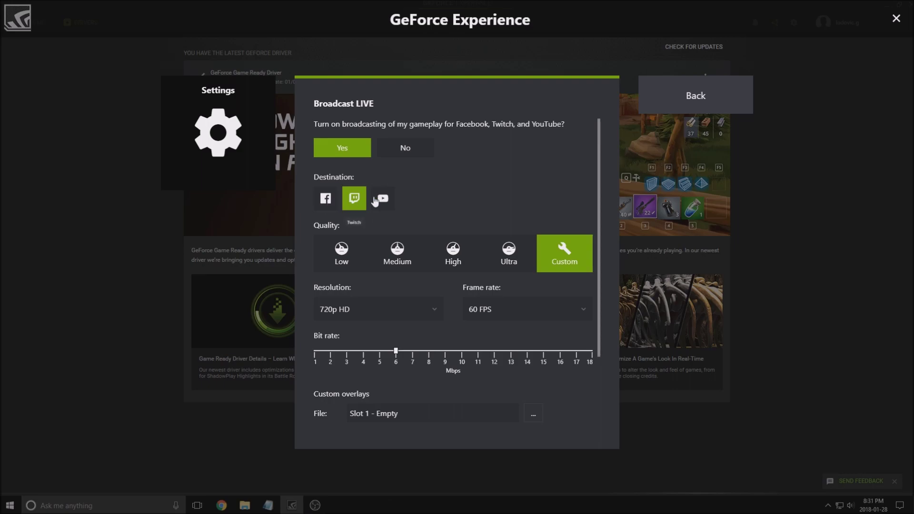
pyautogui.scroll(-3, 353, 195)
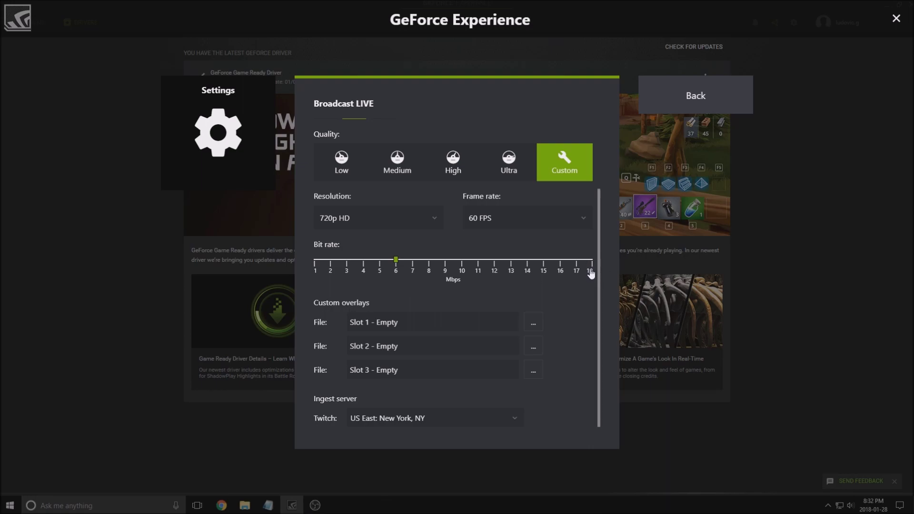
pyautogui.scroll(1, 508, 290)
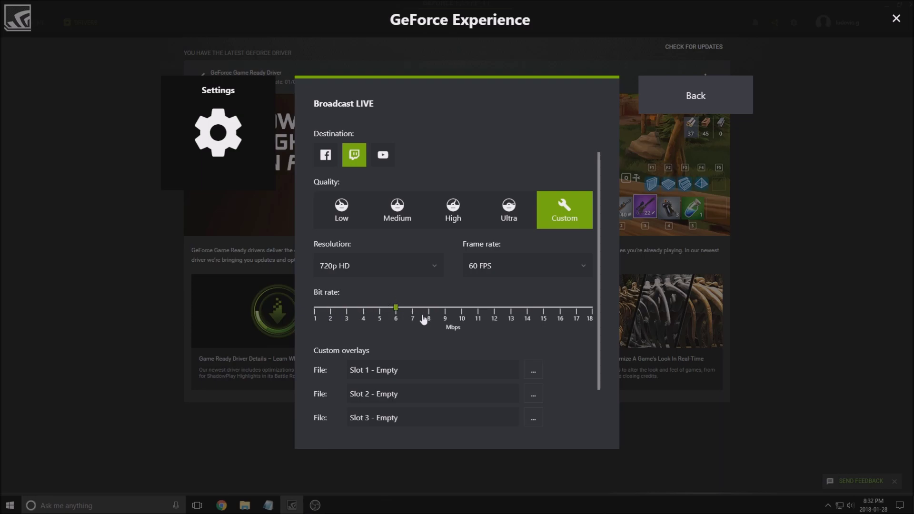
pyautogui.scroll(-1, 436, 314)
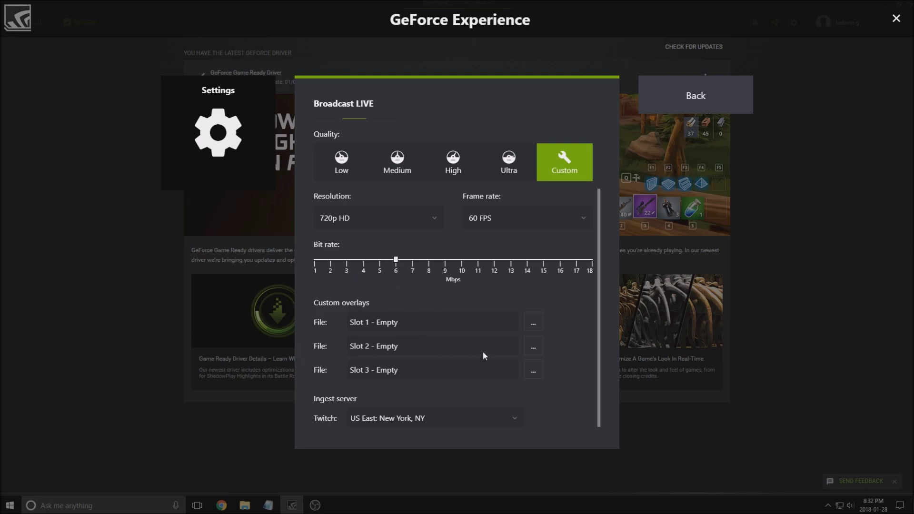
pyautogui.scroll(3, 393, 342)
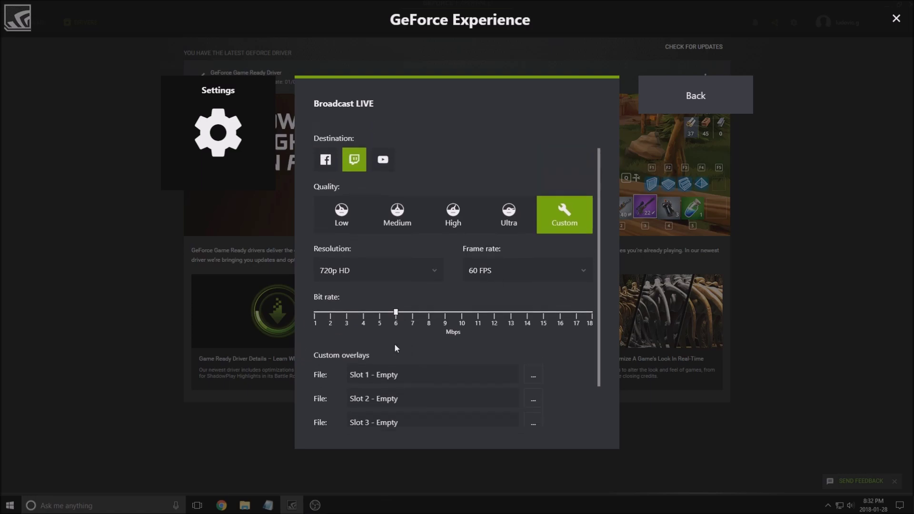
pyautogui.scroll(-3, 428, 295)
pyautogui.scroll(3, 449, 291)
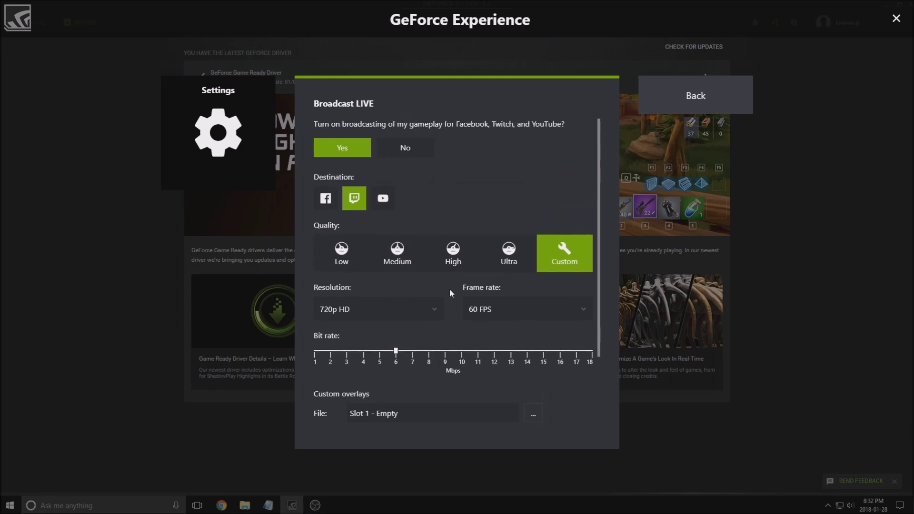
pyautogui.scroll(-3, 568, 231)
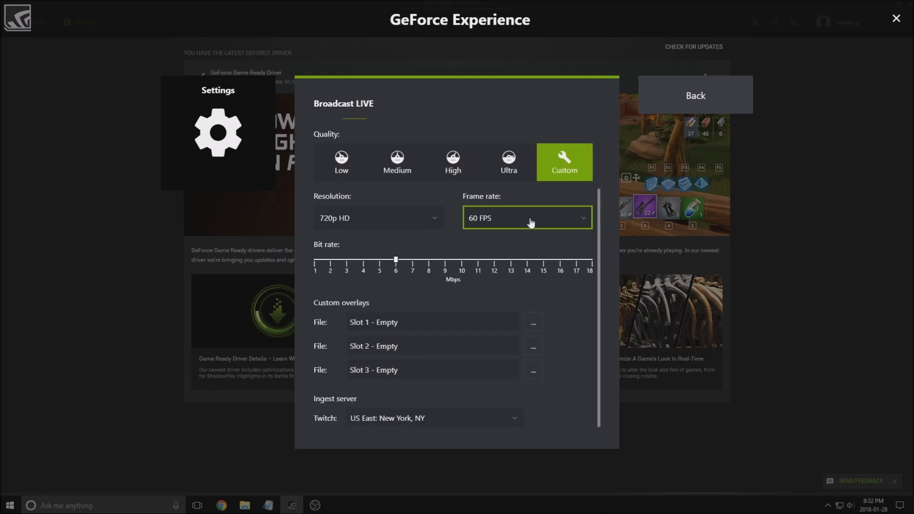
pyautogui.scroll(3, 528, 217)
pyautogui.click(688, 100)
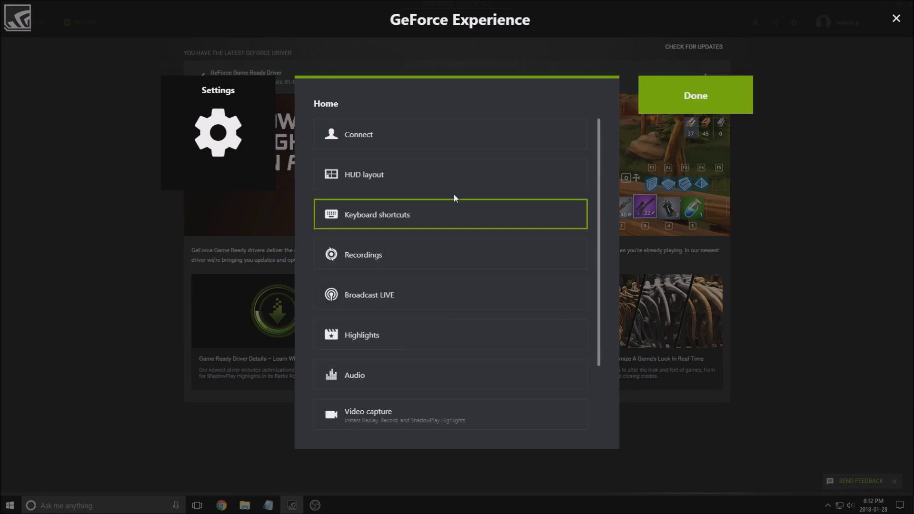
# Review the Audio settings for system sound volume, microphone source and volume, and audio tracks.
pyautogui.scroll(-2, 449, 214)
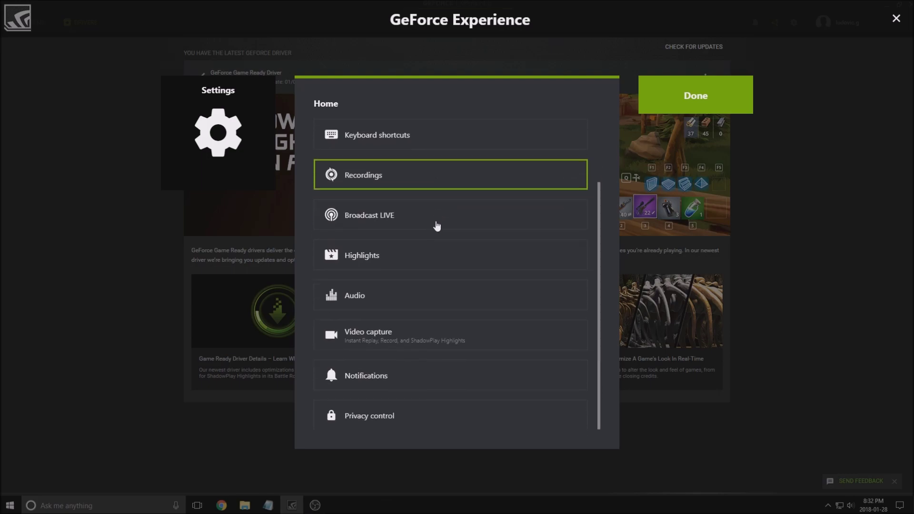
pyautogui.click(387, 294)
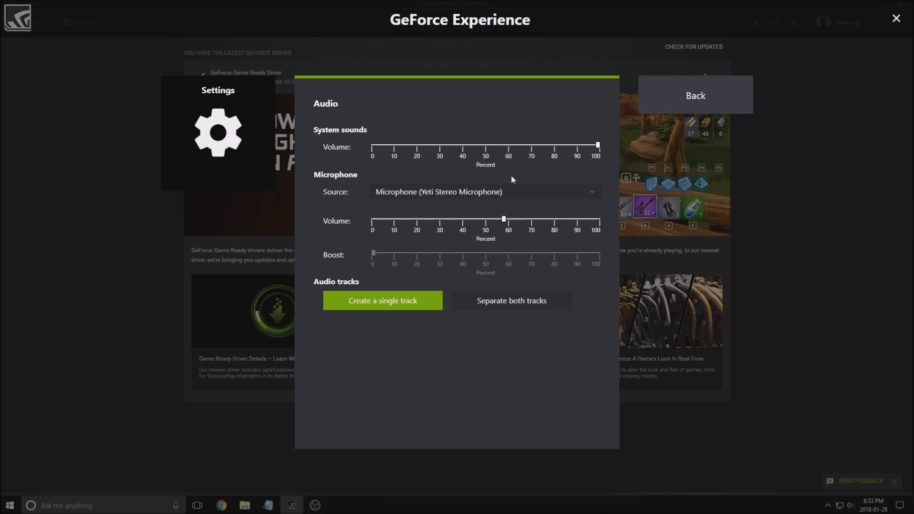
pyautogui.click(685, 97)
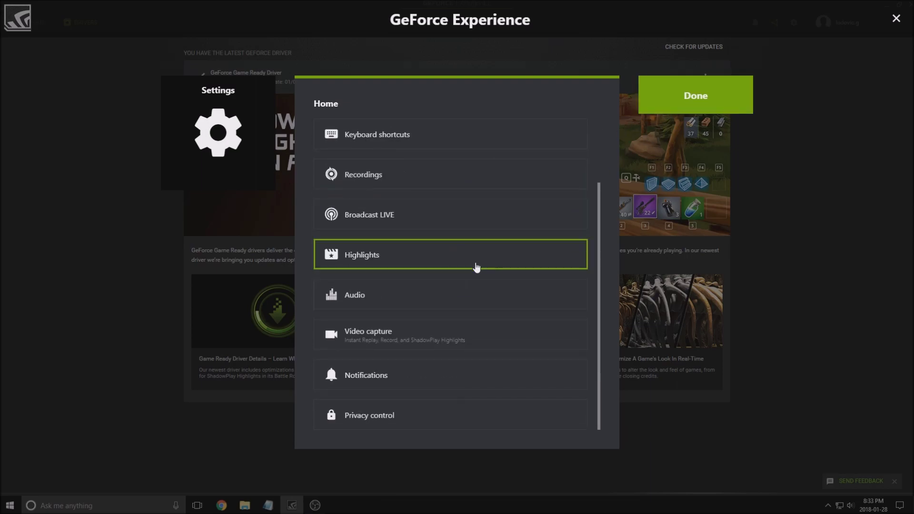
# Review the Video capture settings, including the available recording resolutions, frame rate and bit rate.
pyautogui.click(443, 333)
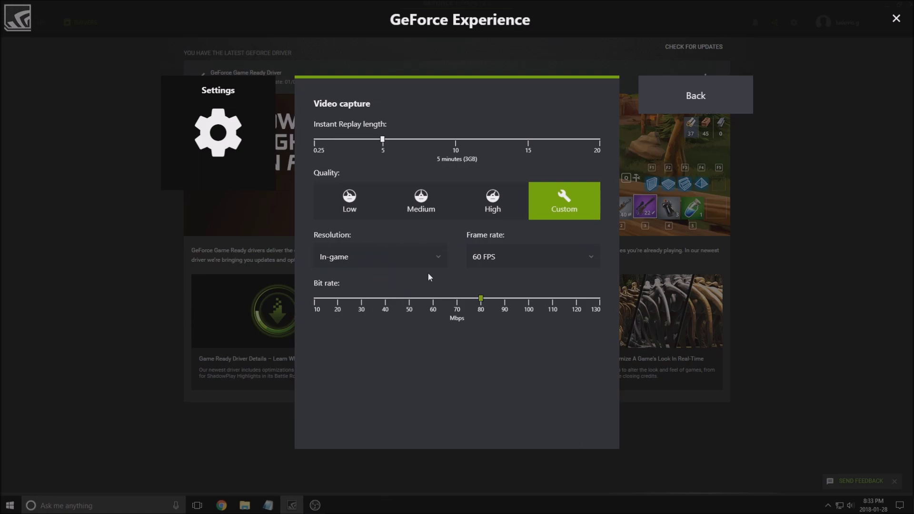
pyautogui.click(392, 259)
pyautogui.press('Down')
pyautogui.press('Down')
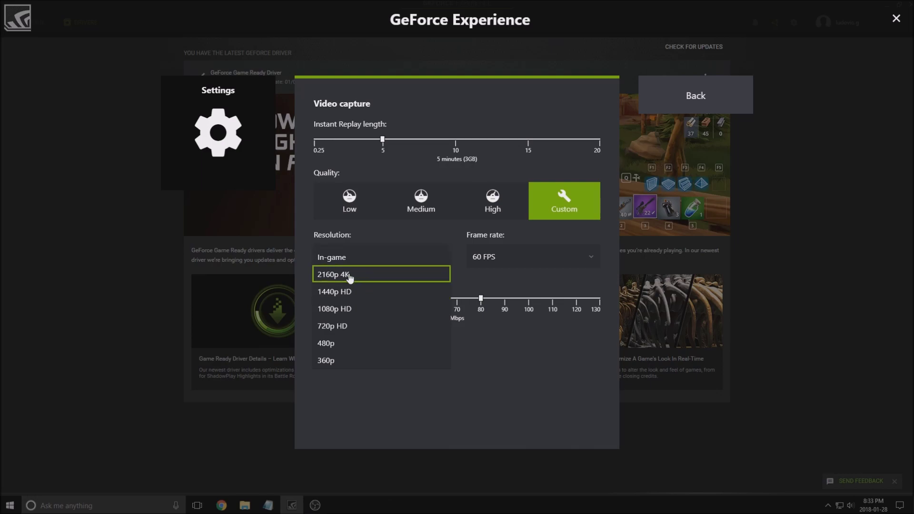
pyautogui.click(508, 371)
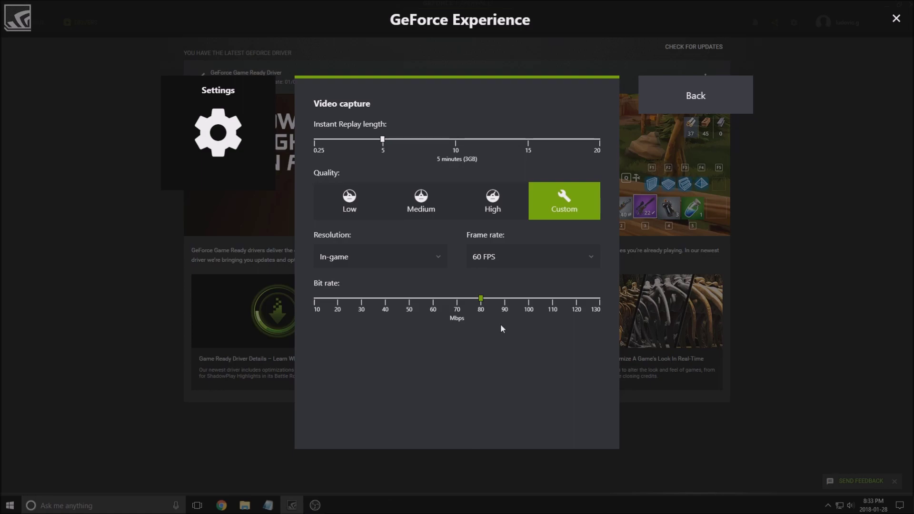
pyautogui.click(347, 260)
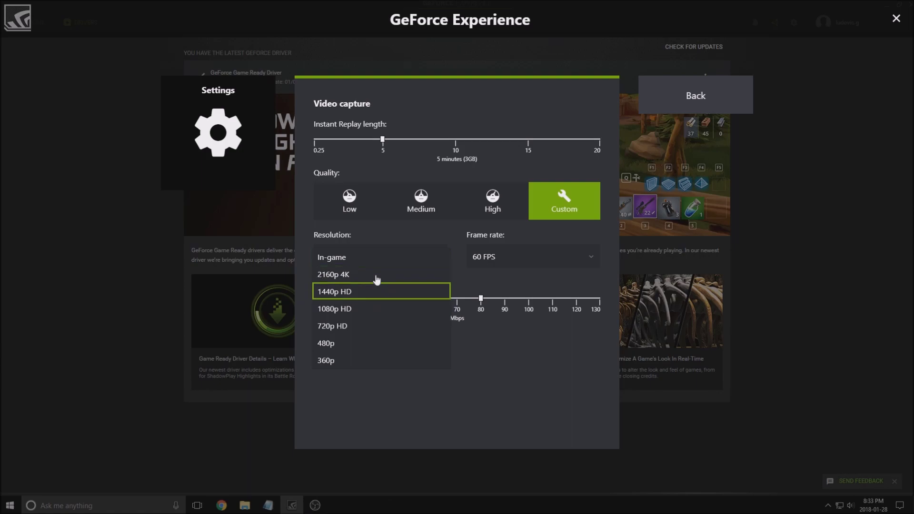
pyautogui.click(510, 304)
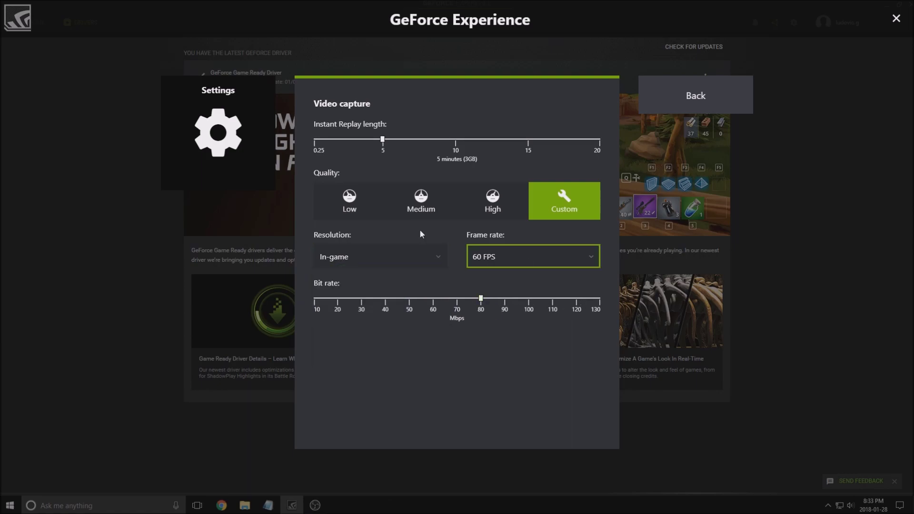
pyautogui.press('Tab')
pyautogui.press('Tab')
pyautogui.press('Tab')
pyautogui.press('Tab')
pyautogui.press('Tab')
pyautogui.press('Return')
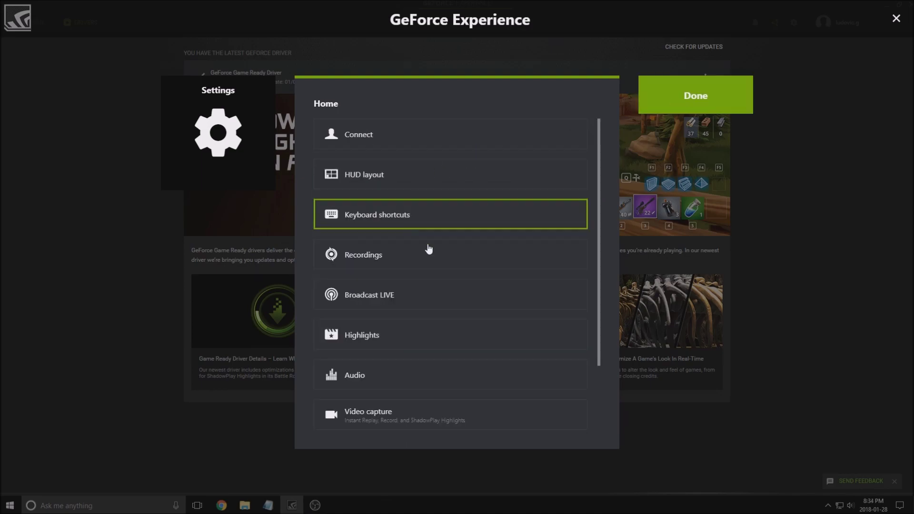
# Close the overlay settings and look at the start options for Broadcast LIVE and Record.
pyautogui.scroll(-2, 453, 208)
pyautogui.click(665, 95)
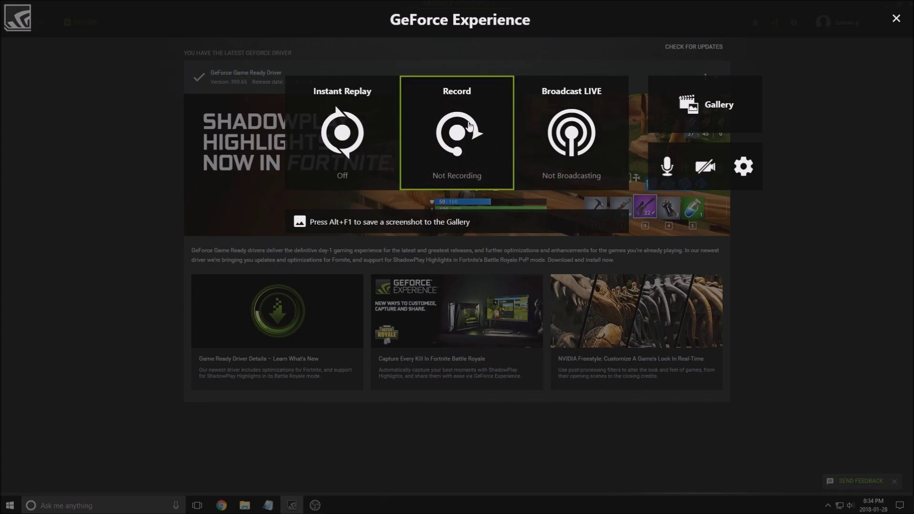
pyautogui.click(568, 135)
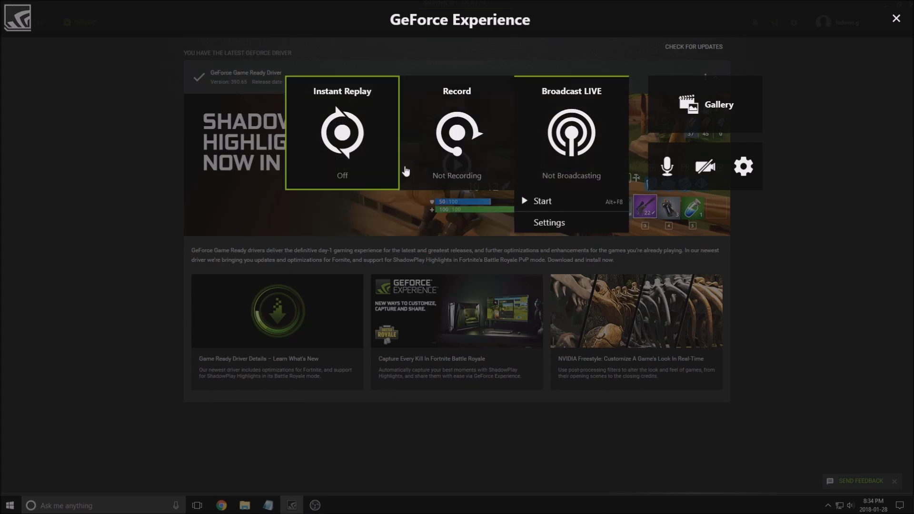
pyautogui.click(445, 189)
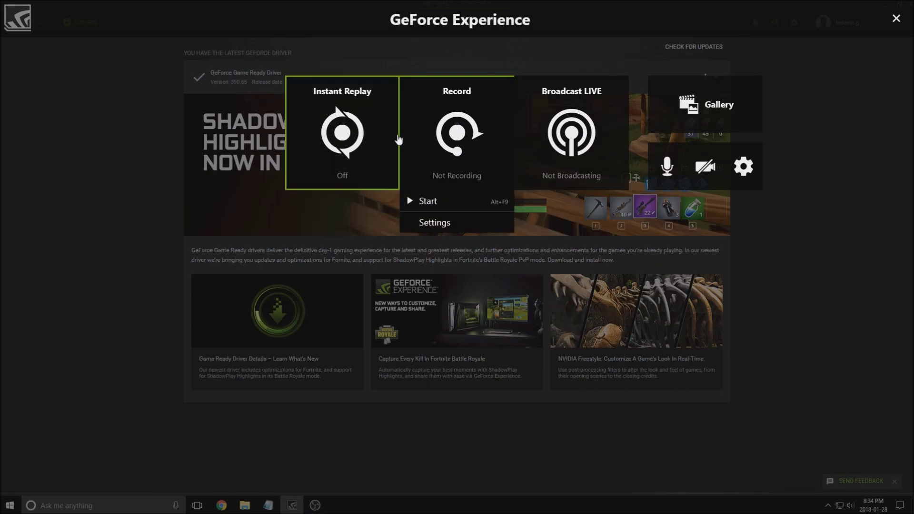
# Set up a Broadcast LIVE session to Twitch, check its stream title, and go live.
pyautogui.click(583, 102)
pyautogui.click(585, 100)
pyautogui.click(574, 114)
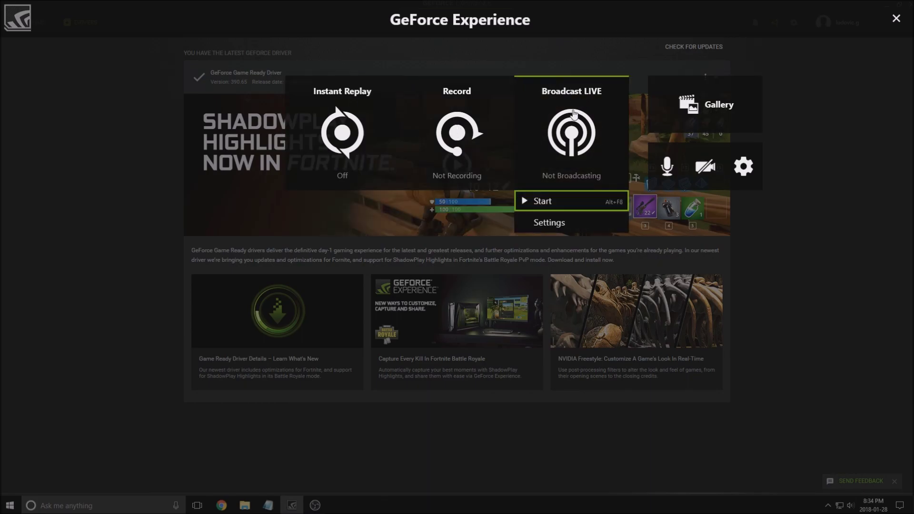
pyautogui.click(560, 205)
pyautogui.moveTo(365, 167); pyautogui.dragTo(579, 171)
pyautogui.press('End')
pyautogui.moveTo(479, 169); pyautogui.dragTo(347, 164)
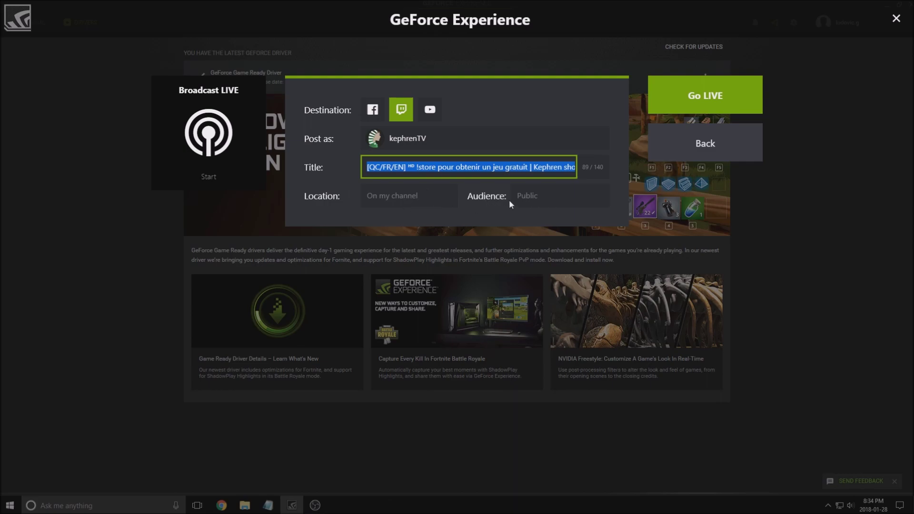
pyautogui.click(711, 98)
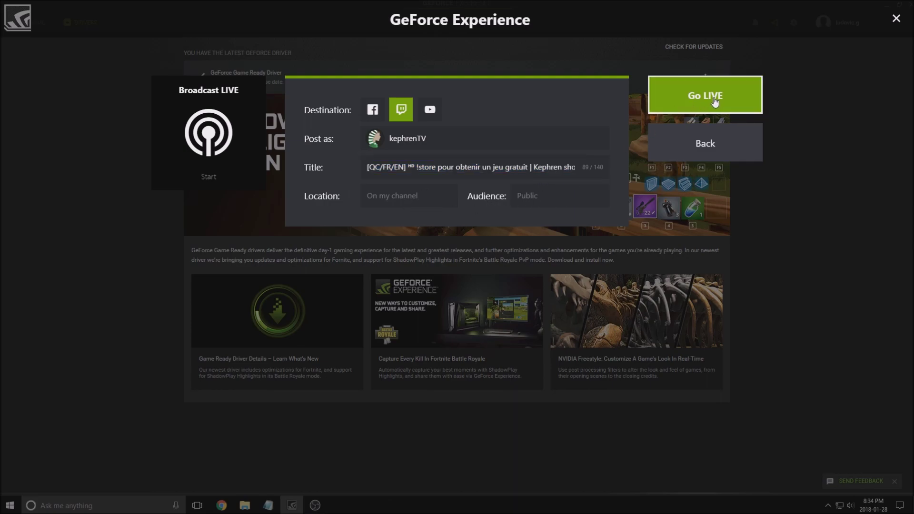